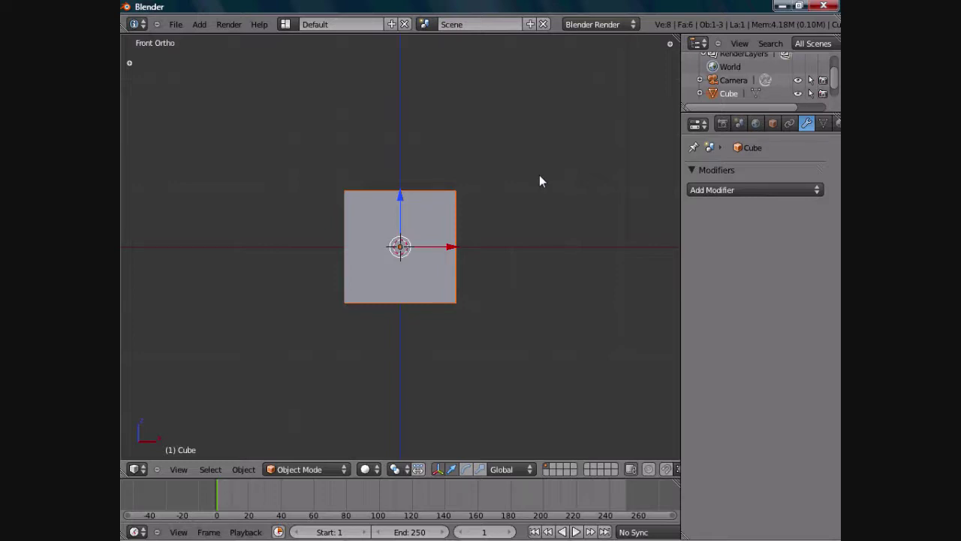
Enter Edit Mode on the default cube and delete all its vertices.
scroll(507, 192, up, 3)
shift+middle_drag(507, 192, 493, 207)
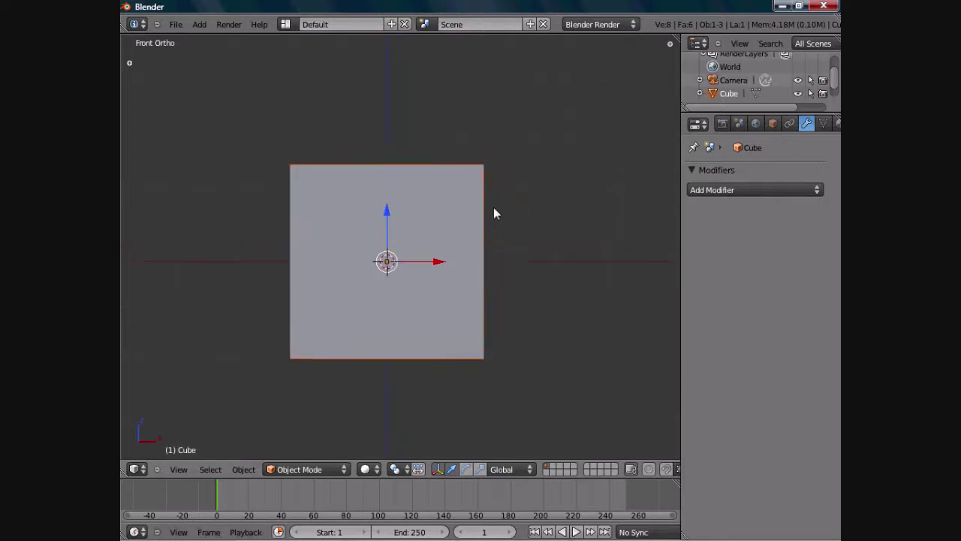
scroll(493, 209, down, 2)
key(Tab)
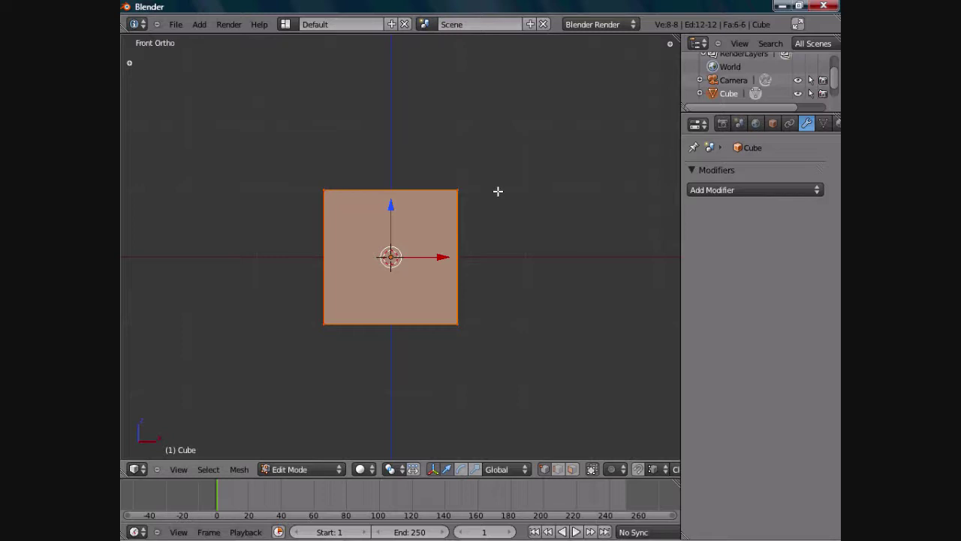
key(x)
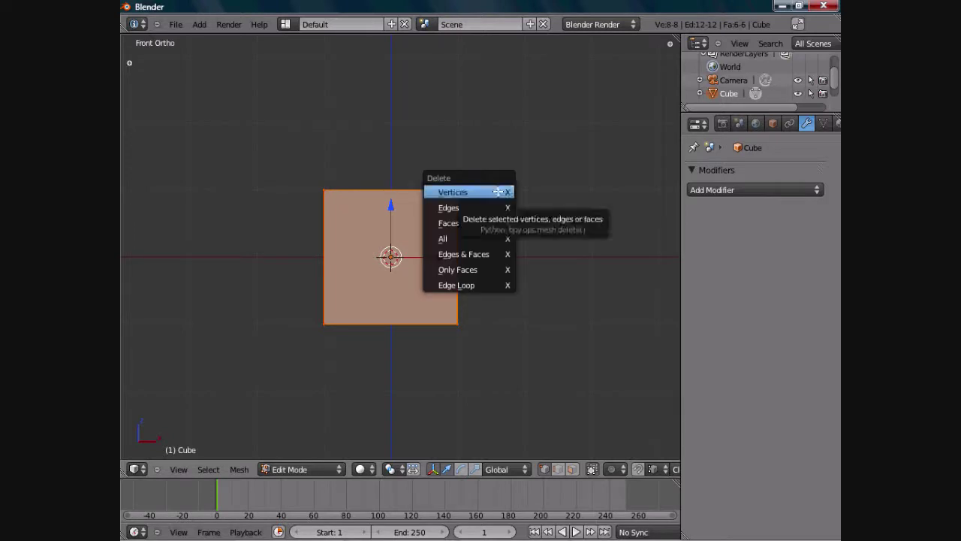
click(498, 192)
Place a single new vertex on the X axis about 3 units to the left of the origin.
shift+middle_drag(494, 202, 462, 245)
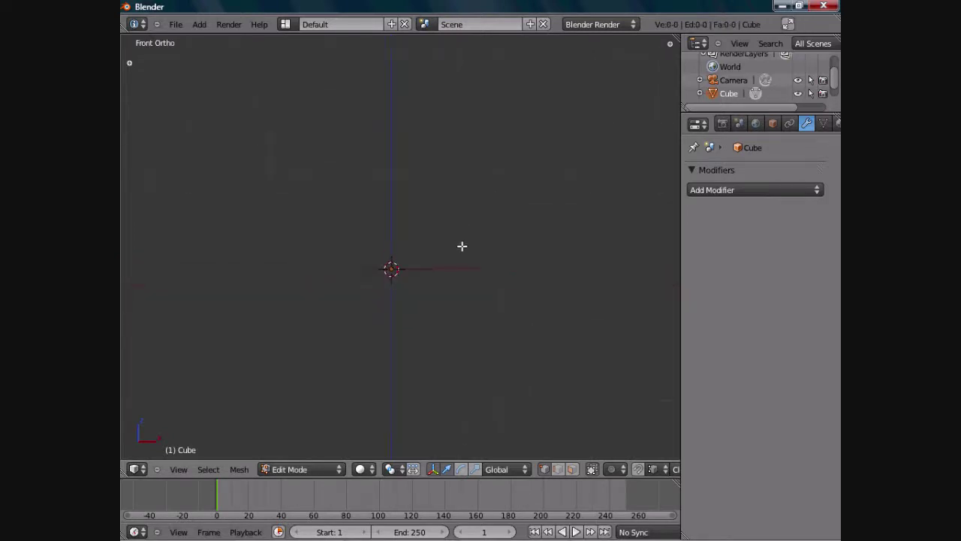
scroll(460, 245, down, 1)
scroll(446, 246, up, 2)
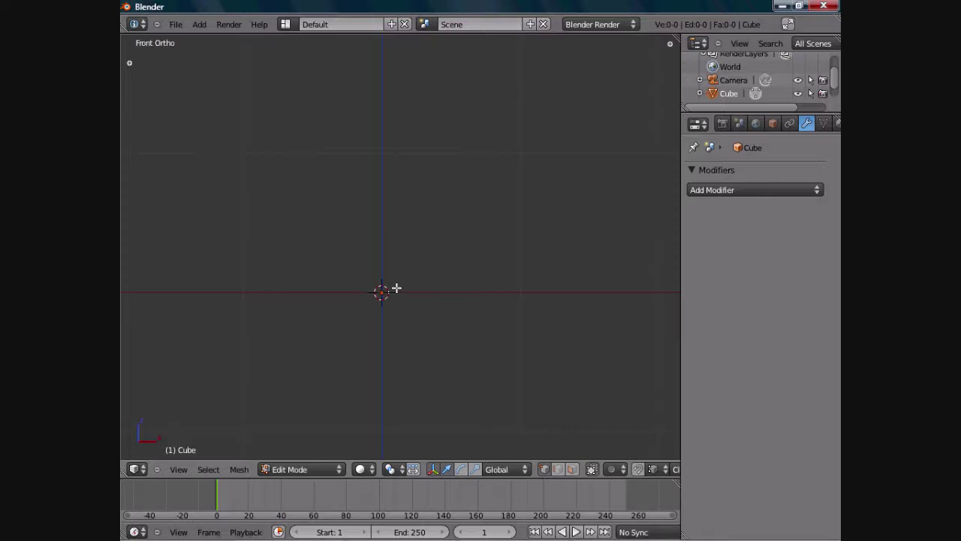
shift+middle_drag(397, 287, 418, 293)
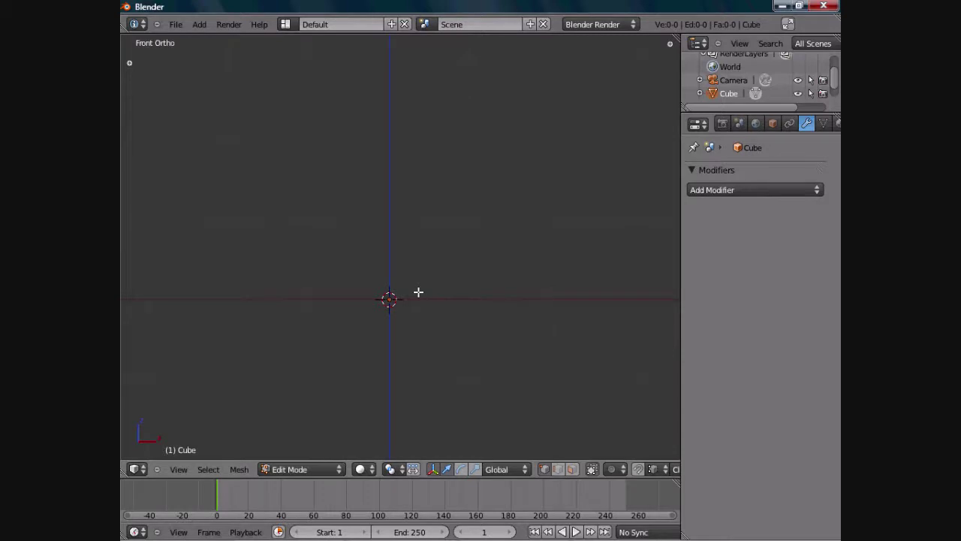
scroll(418, 292, down, 6)
scroll(419, 292, down, 4)
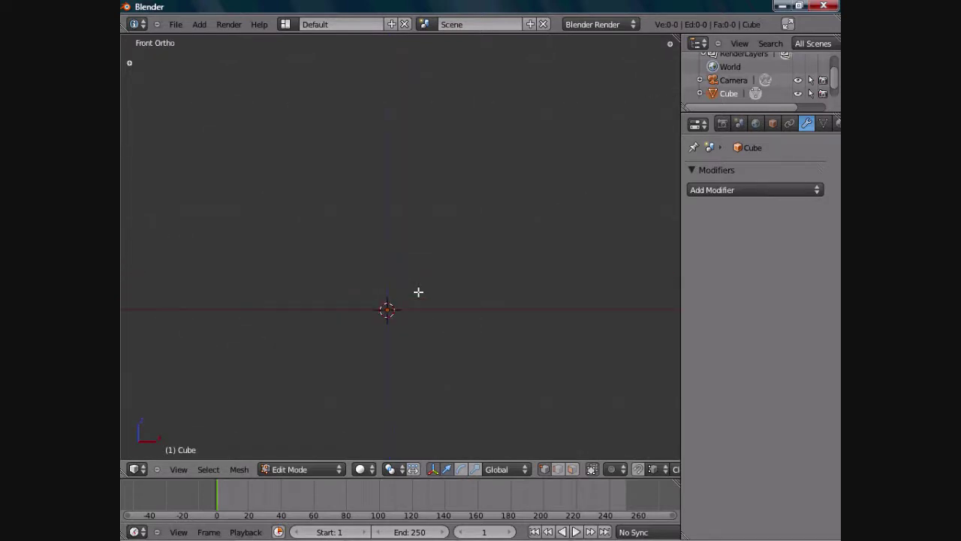
scroll(418, 292, down, 4)
ctrl+click(254, 277)
Extrude the vertex about 2.96 units along X to the origin, forming the flat underside of the base.
scroll(255, 333, up, 4)
shift+middle_drag(255, 335, 386, 343)
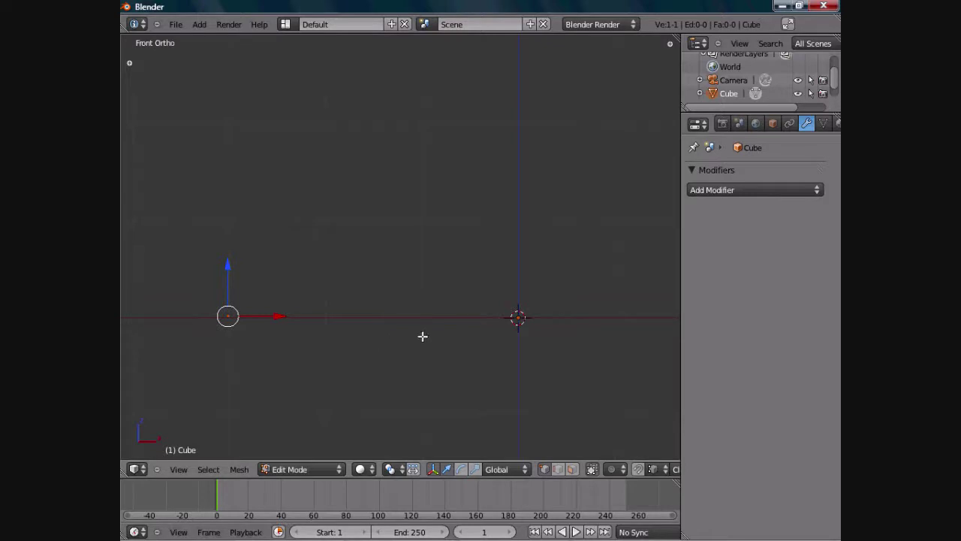
key(e)
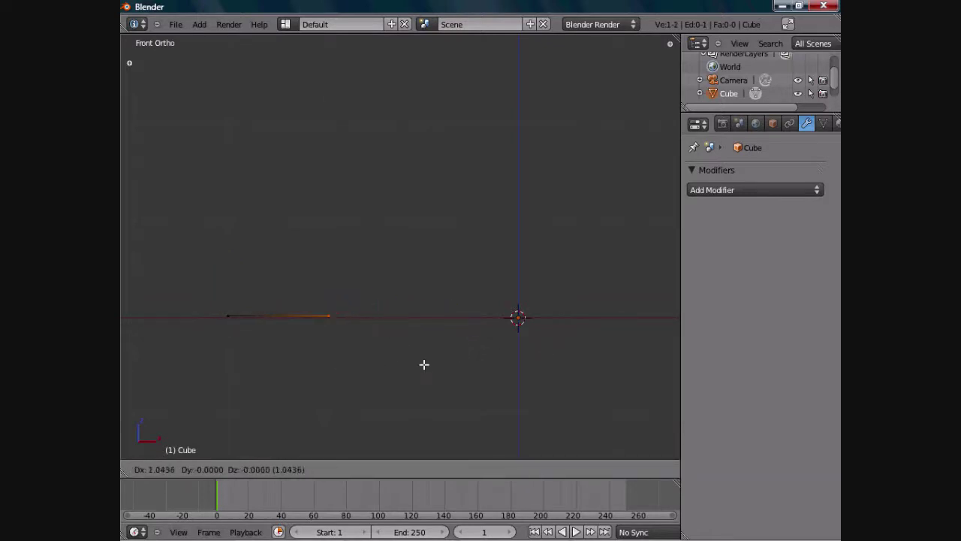
key(x)
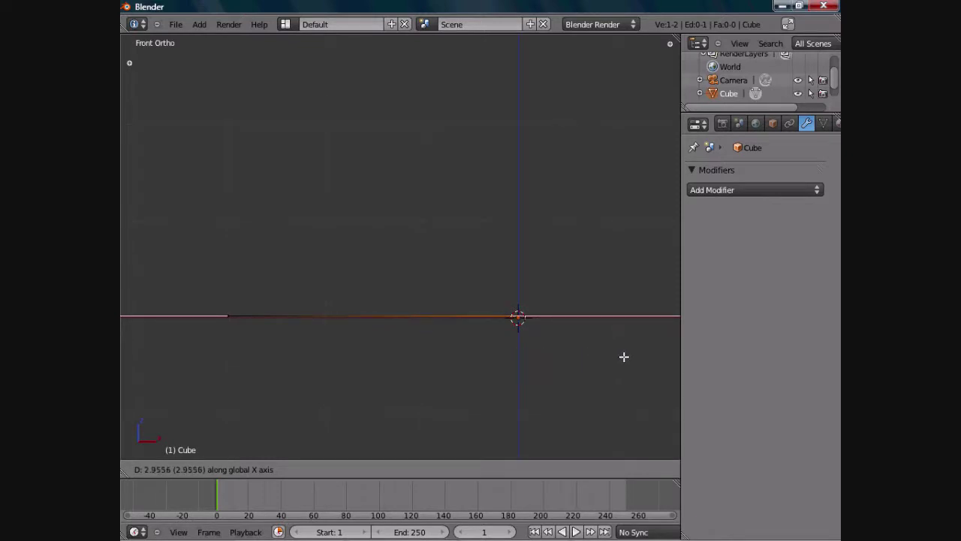
click(621, 358)
Extrude the outer end vertex of the base line upward about 0.24 units along Z to form the rim's thickness.
scroll(540, 339, down, 3)
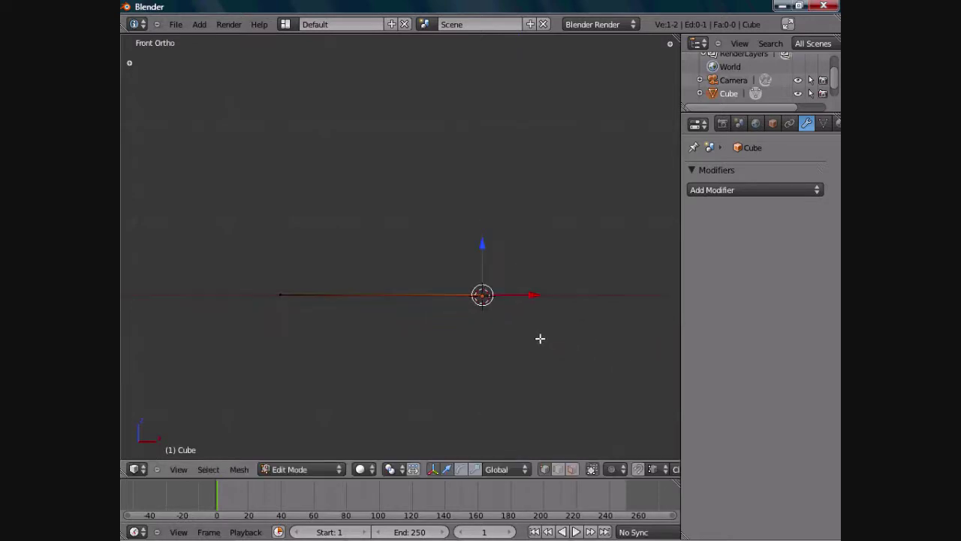
shift+middle_drag(515, 316, 508, 350)
scroll(508, 349, up, 4)
scroll(503, 338, down, 1)
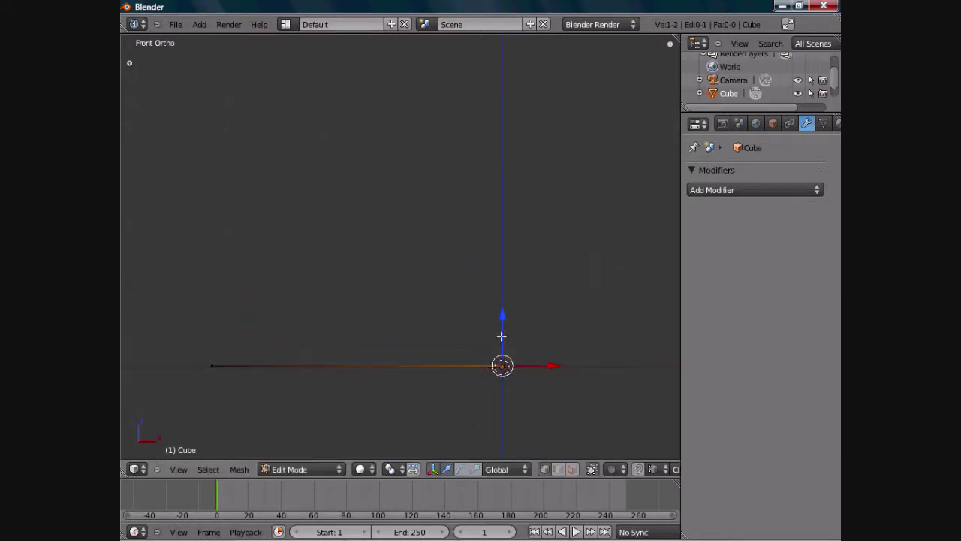
scroll(481, 334, down, 2)
right_click(272, 329)
shift+middle_drag(304, 346, 334, 359)
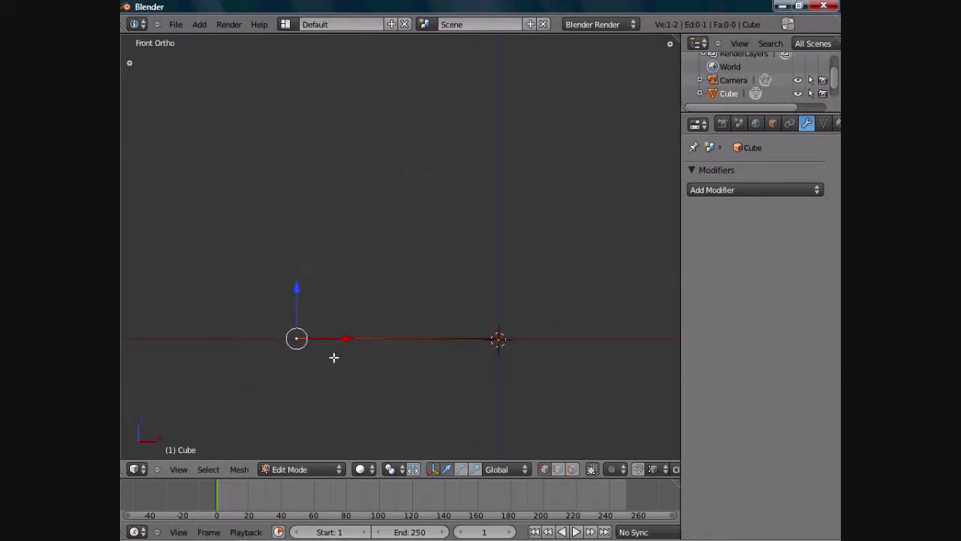
key(g)
key(Escape)
key(e)
key(z)
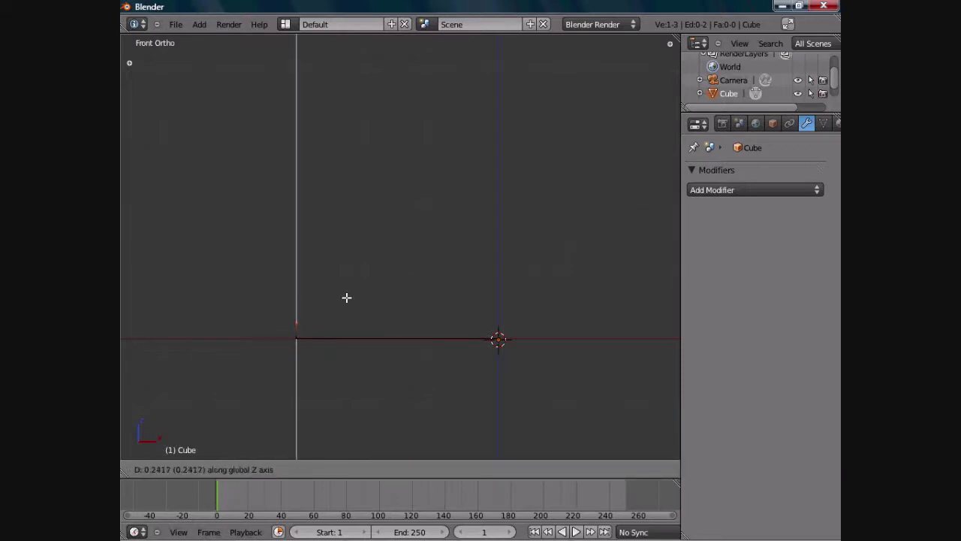
click(346, 297)
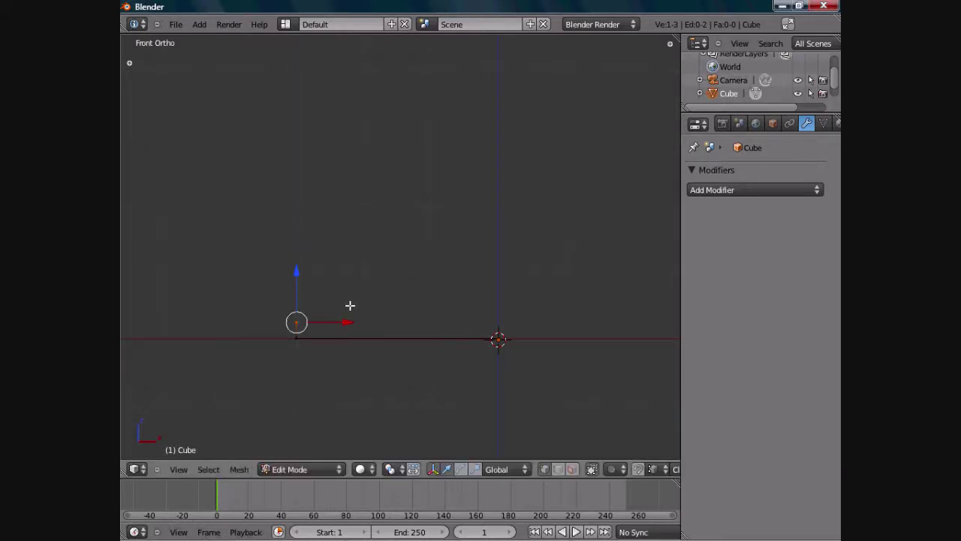
Extrude the rim vertex inward along X to just short of the centre axis and raise it along Z, forming the base's sloping top.
key(e)
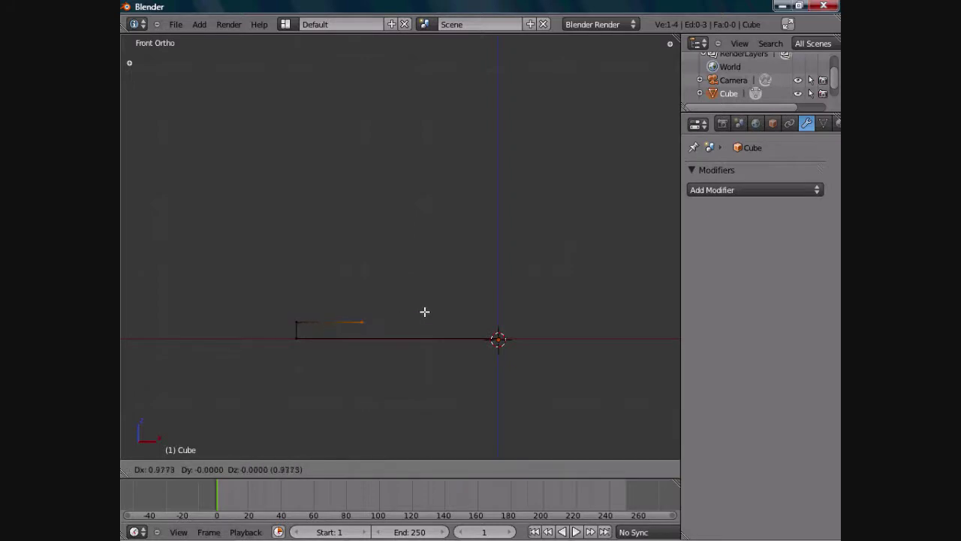
key(x)
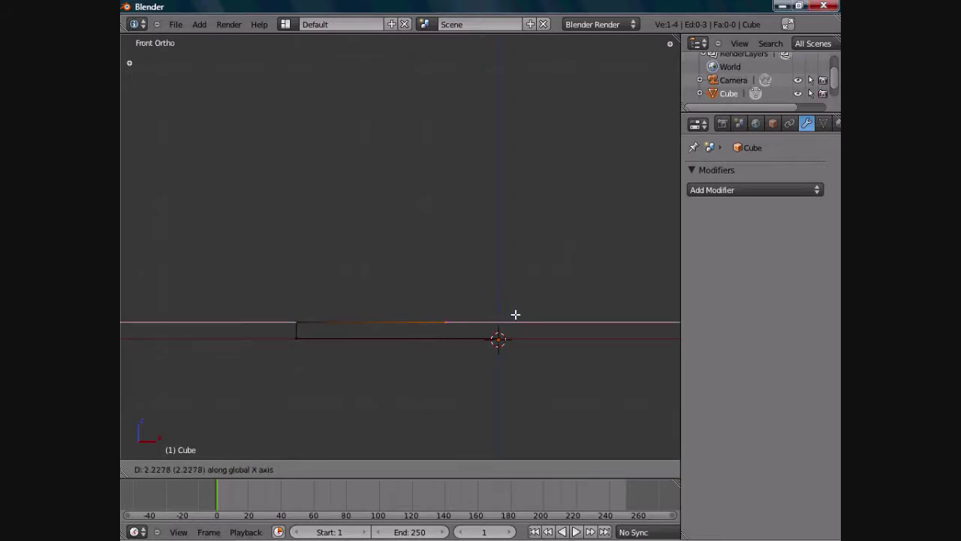
click(528, 321)
key(g)
key(z)
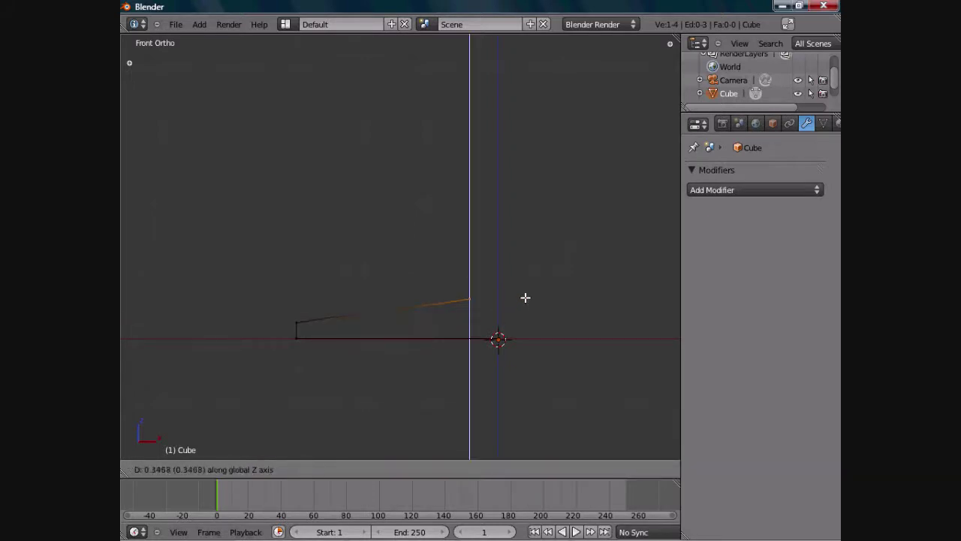
click(526, 278)
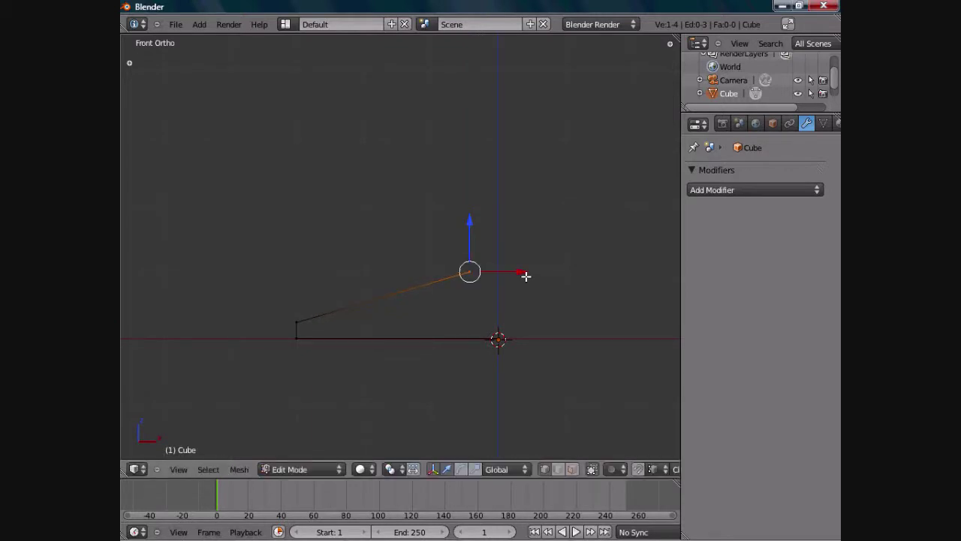
Extrude the inner top vertex of the base straight up along Z to form the lower stem.
scroll(571, 224, up, 3)
shift+middle_drag(571, 224, 552, 238)
scroll(553, 234, down, 2)
scroll(553, 233, down, 1)
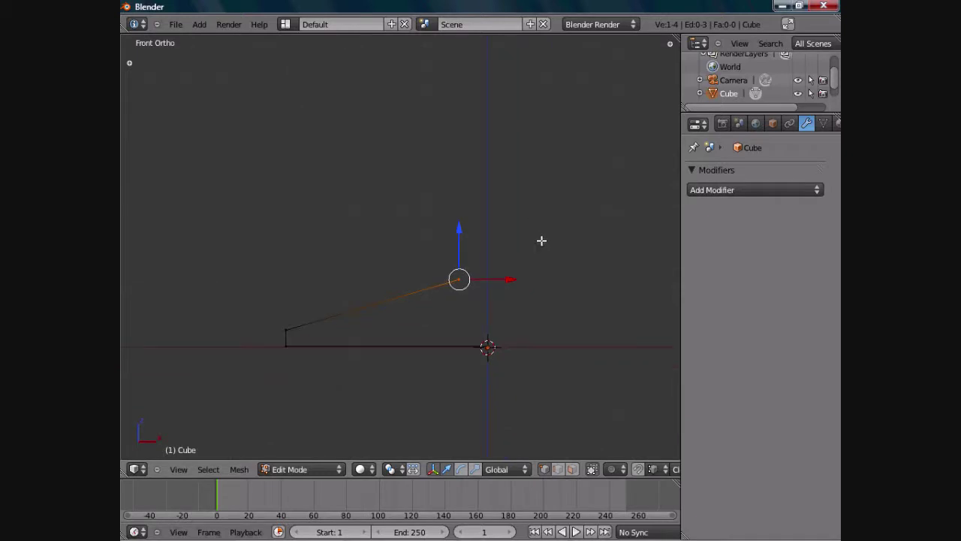
key(g)
key(z)
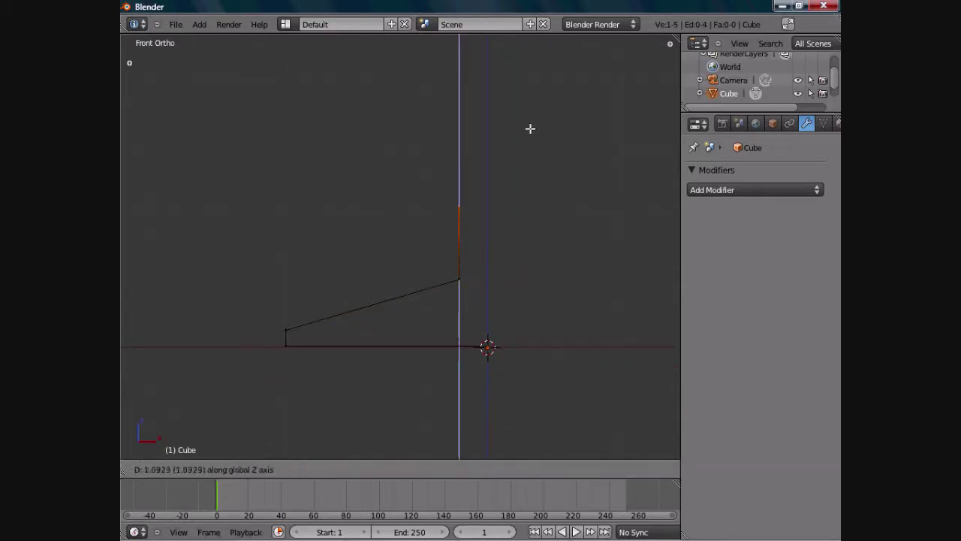
click(502, 200)
Extrude the stem's end vertex diagonally up and outward, and extrude it again straight up along Z to outline a bulge.
scroll(496, 225, up, 3)
shift+middle_drag(496, 222, 463, 251)
scroll(472, 238, down, 3)
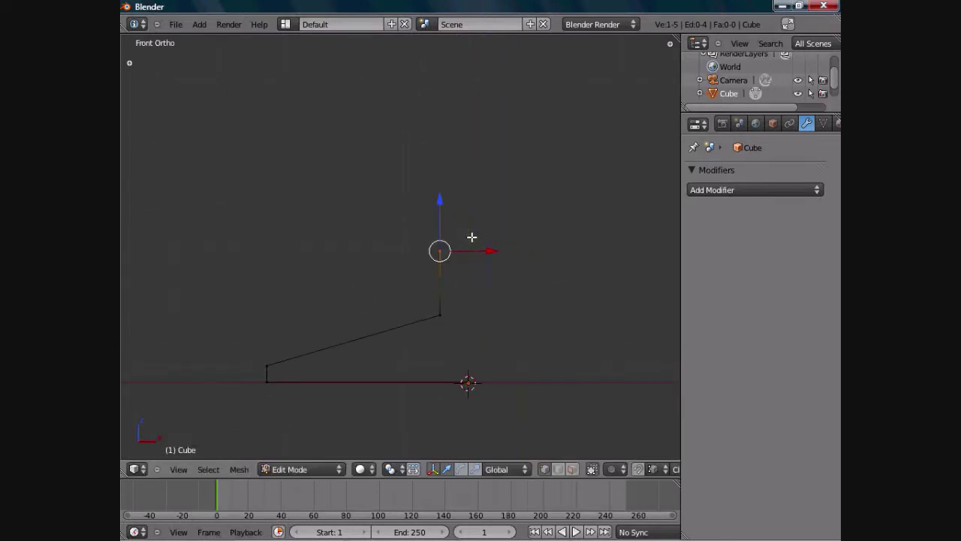
scroll(472, 237, up, 1)
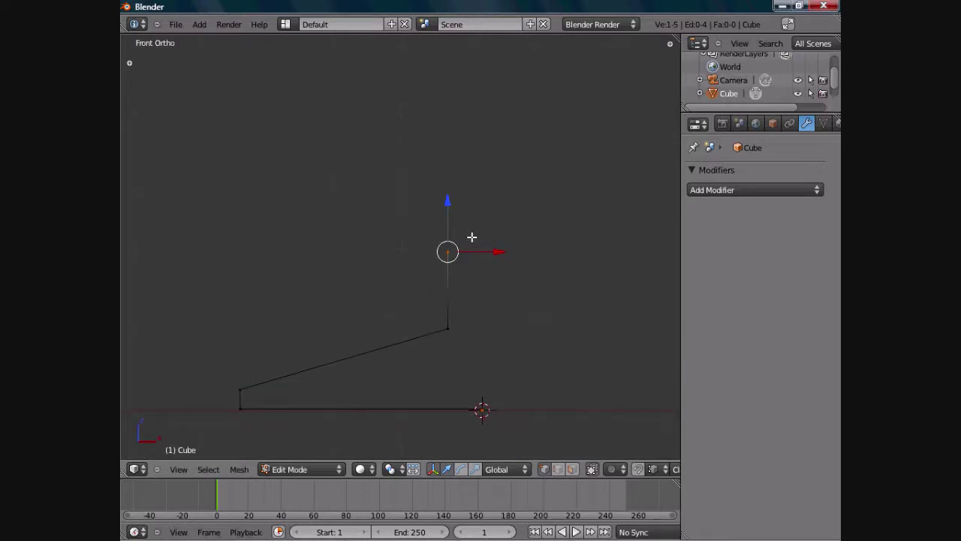
key(e)
click(429, 223)
key(e)
key(z)
click(431, 185)
key(e)
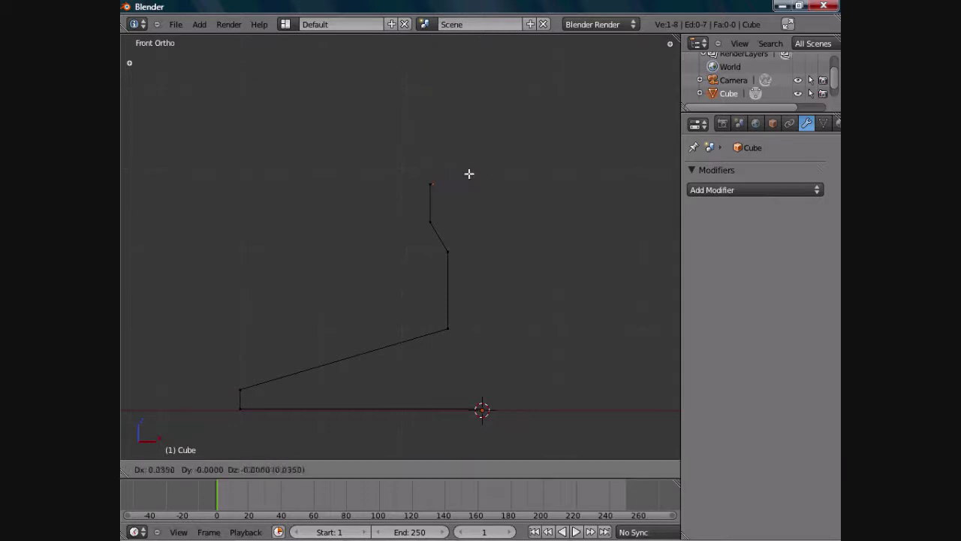
key(x)
right_click(466, 166)
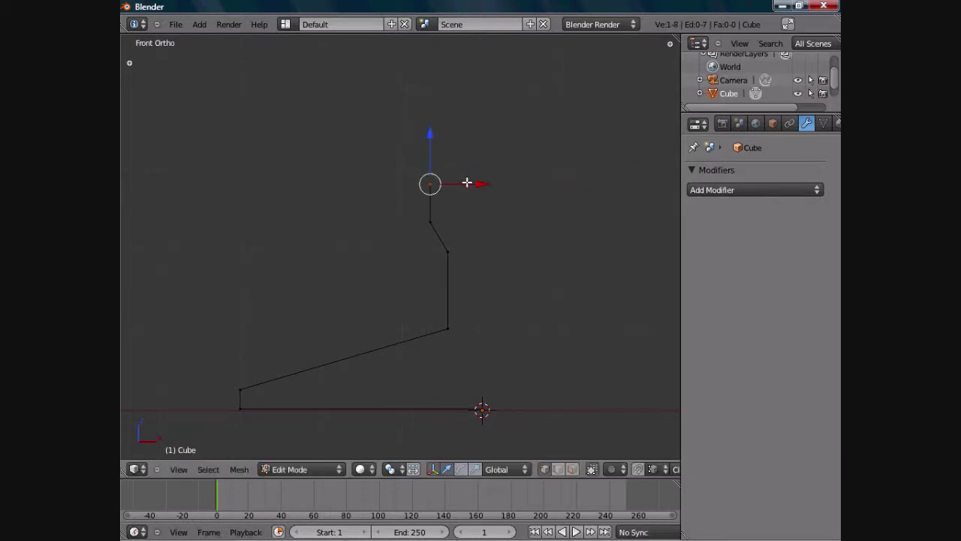
key(e)
key(x)
right_click(493, 182)
Extrude the bulge's top vertex diagonally up and inward, and adjust its position closer to the centre axis.
key(e)
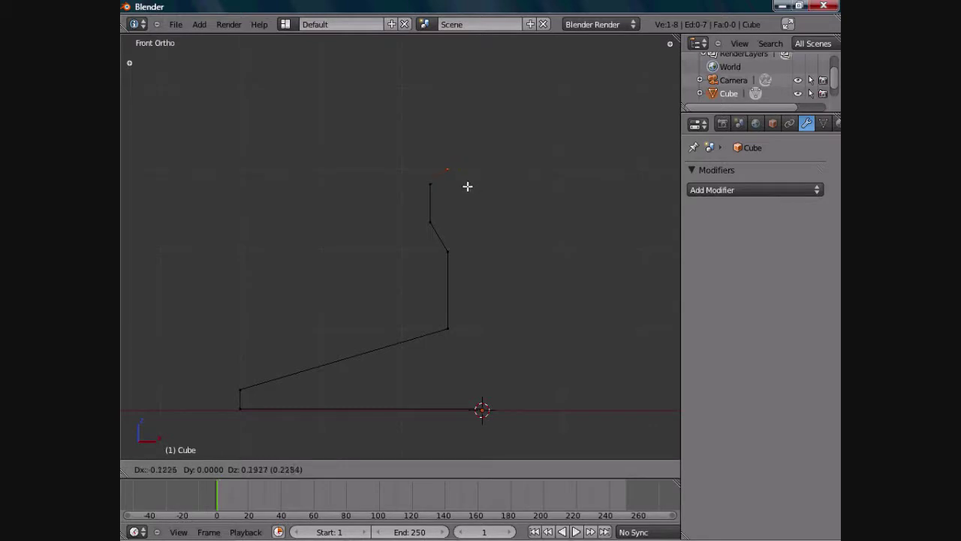
click(481, 188)
shift+middle_drag(475, 192, 462, 202)
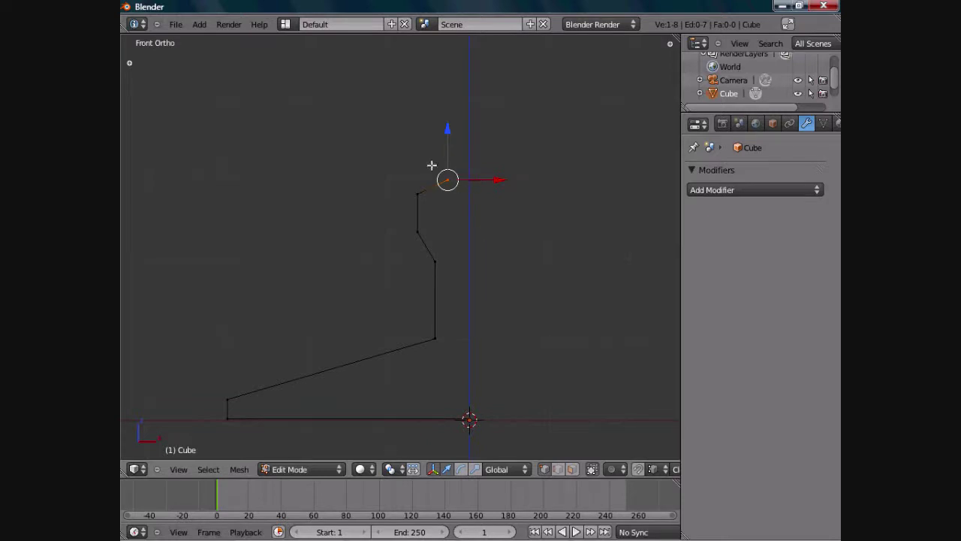
scroll(430, 208, down, 2)
scroll(431, 208, up, 3)
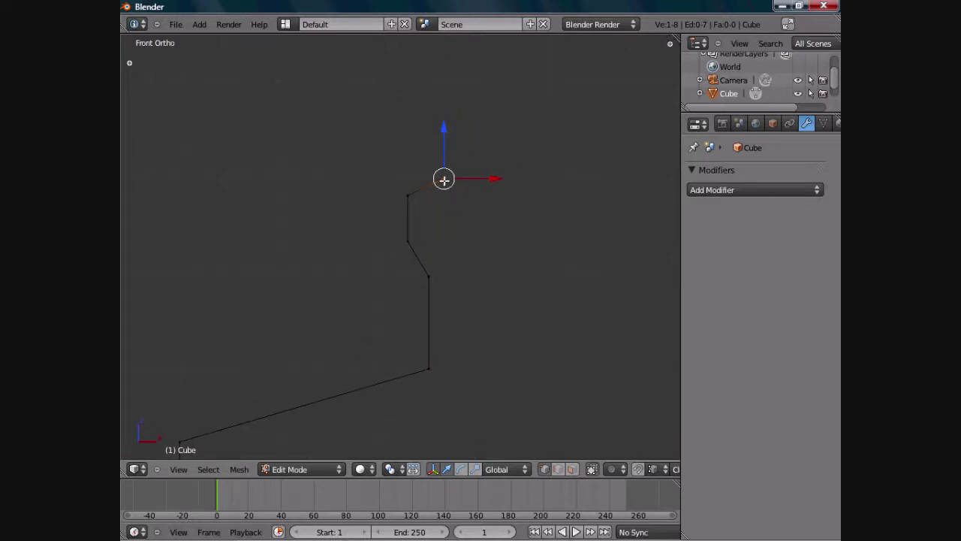
key(g)
click(466, 185)
Extrude the vertex above the bulge straight up along Z to form the upper stem.
scroll(375, 238, down, 4)
key(e)
key(z)
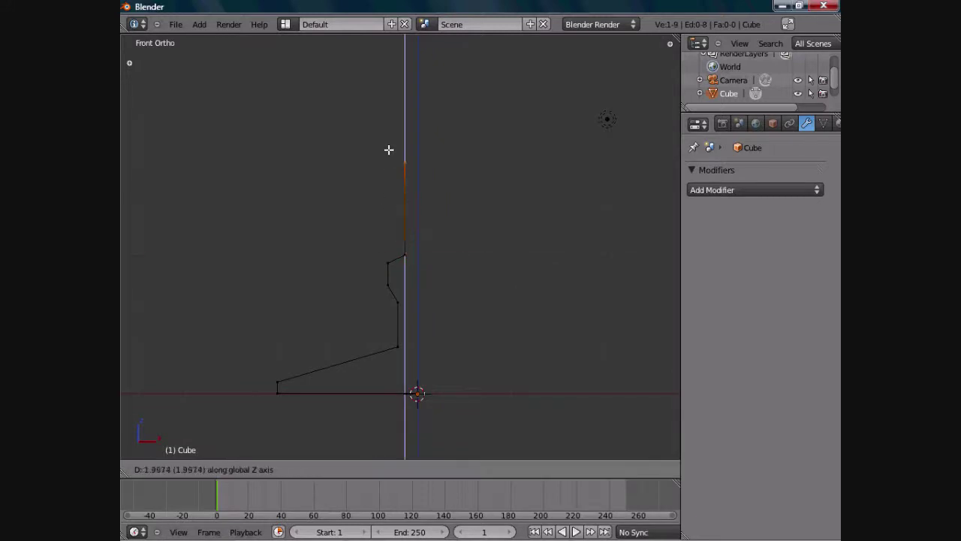
click(382, 193)
Extrude the upper stem's end vertex outward about 2.7 units along X and raise it about 2 units along Z as the bowl's wall.
scroll(382, 193, down, 2)
shift+middle_drag(381, 193, 360, 255)
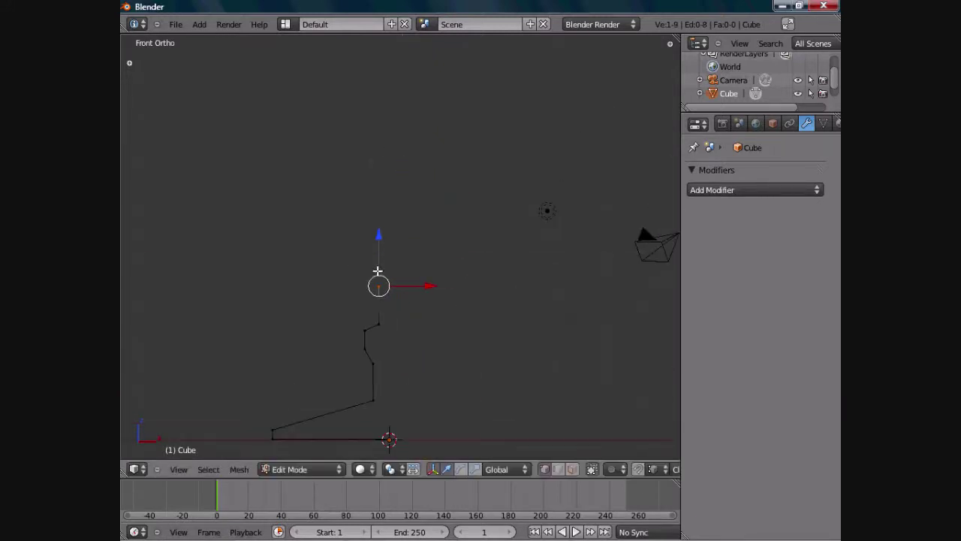
key(e)
key(x)
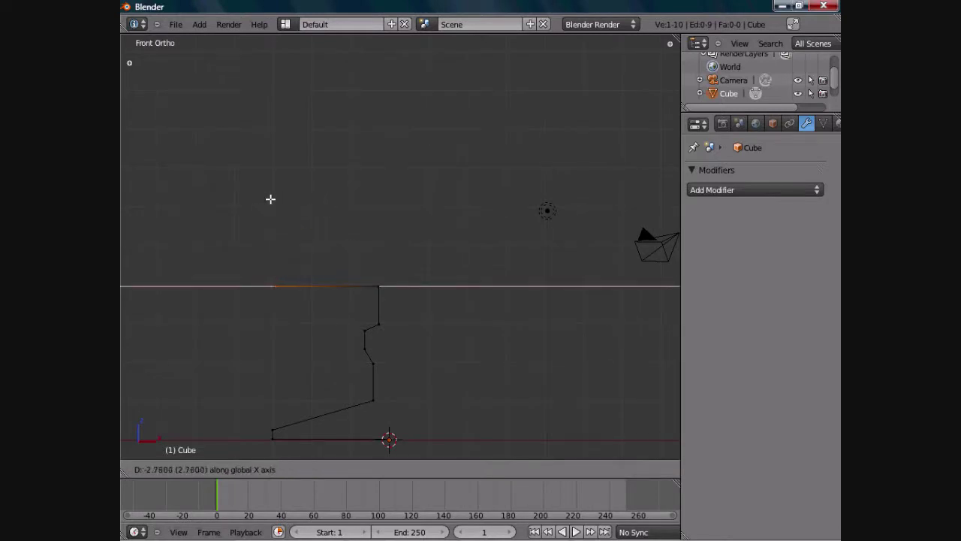
click(273, 214)
key(g)
key(z)
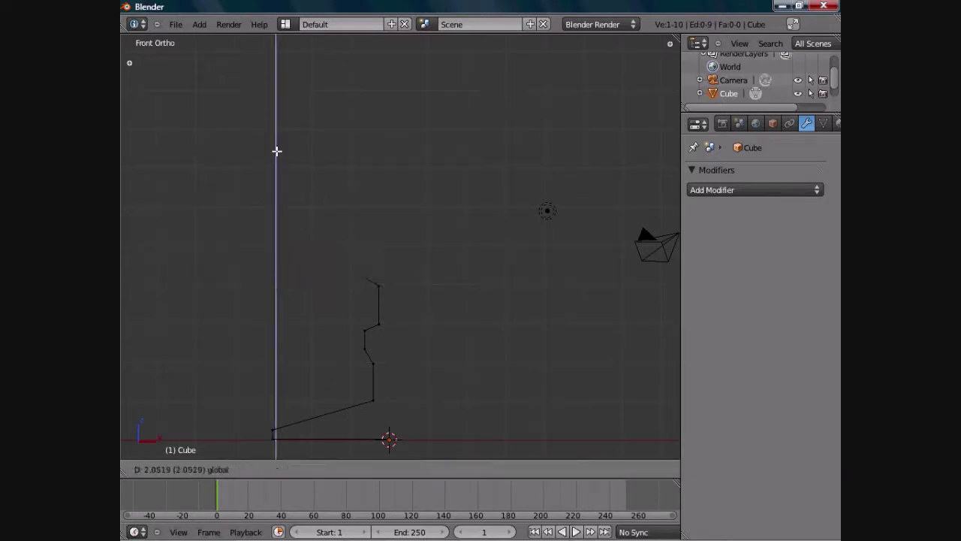
click(275, 153)
Select the two outer vertices of the stem's bulge and move them slightly outward along X.
scroll(350, 257, down, 3)
scroll(383, 294, up, 2)
shift+middle_drag(384, 293, 388, 242)
scroll(377, 273, up, 3)
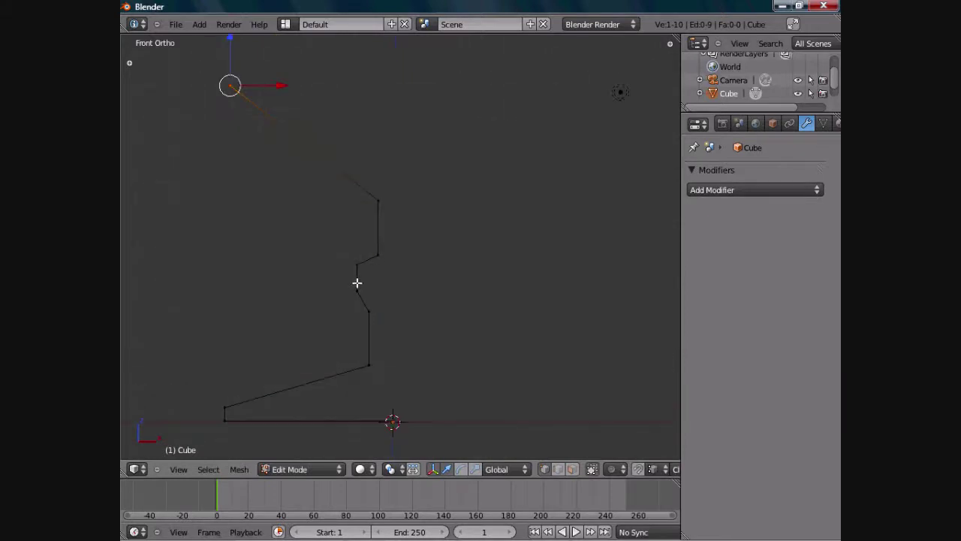
right_click(356, 263)
shift+right_click(356, 290)
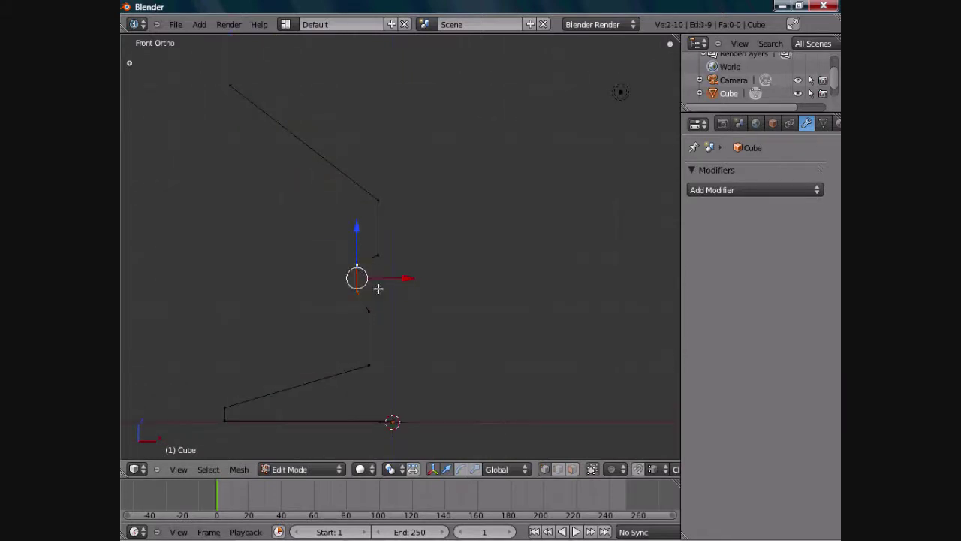
key(g)
key(x)
click(379, 284)
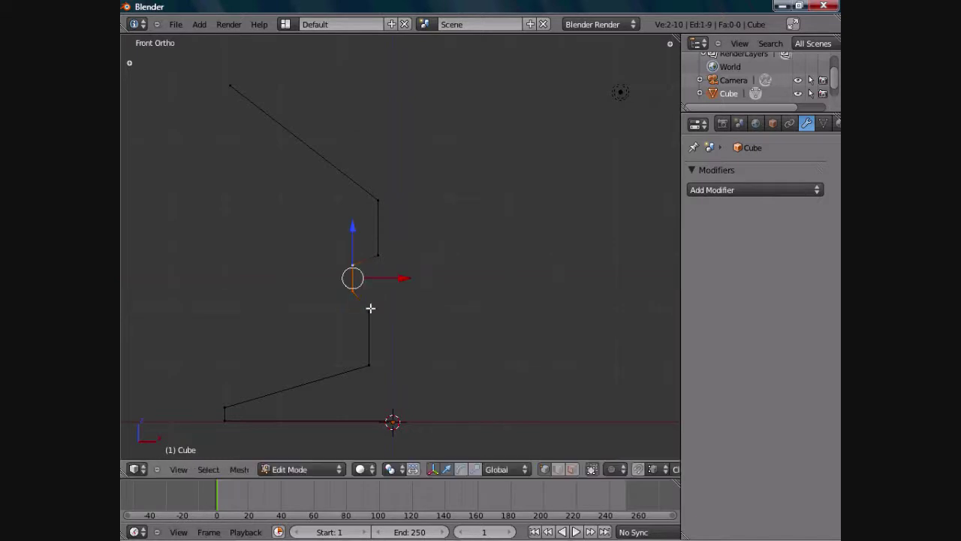
Select the two vertices of the lower stem segment and move them slightly inward along X towards the centre axis.
right_click(368, 312)
shift+right_click(369, 364)
mouse_move(413, 340)
mouse_down()
mouse_move(425, 337)
mouse_move(408, 337)
mouse_up()
scroll(374, 179, down, 2)
Extrude the bowl's outer top vertex a short distance straight up along Z to form the rim.
right_click(311, 154)
shift+middle_drag(350, 146, 356, 202)
scroll(354, 199, up, 2)
key(e)
key(z)
click(351, 188)
scroll(350, 187, down, 3)
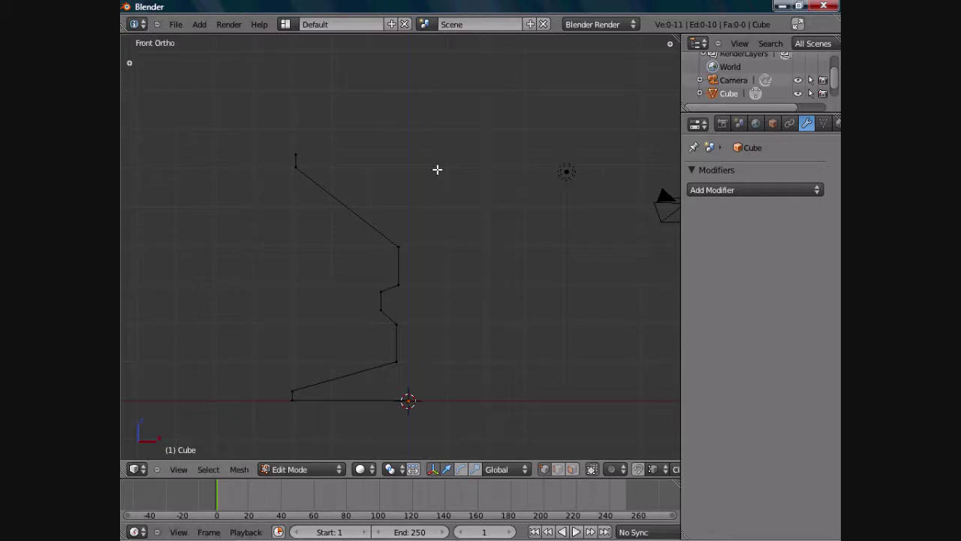
scroll(438, 186, down, 2)
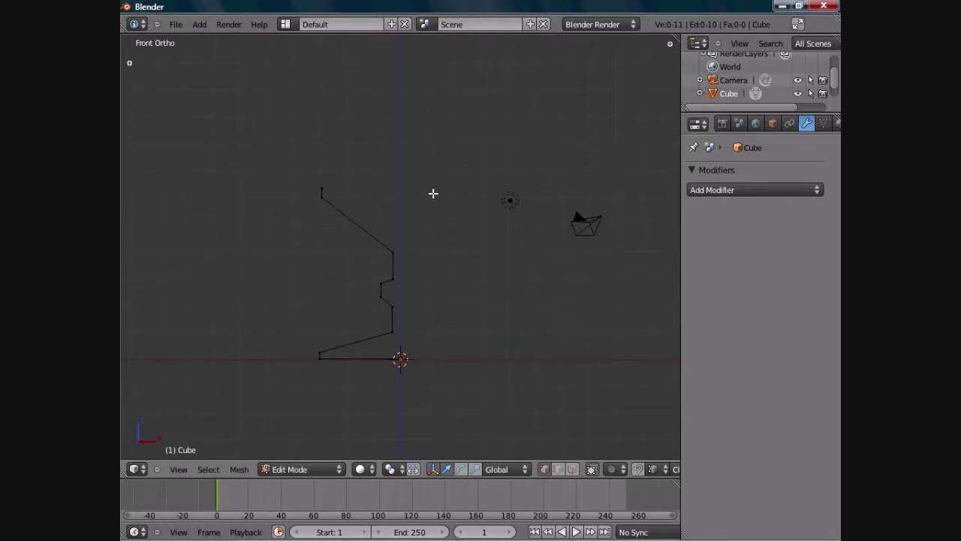
Select all vertices of the glass profile and switch to the top view.
scroll(542, 128, up, 3)
ctrl+scroll(500, 175, down, 2)
scroll(497, 172, down, 3)
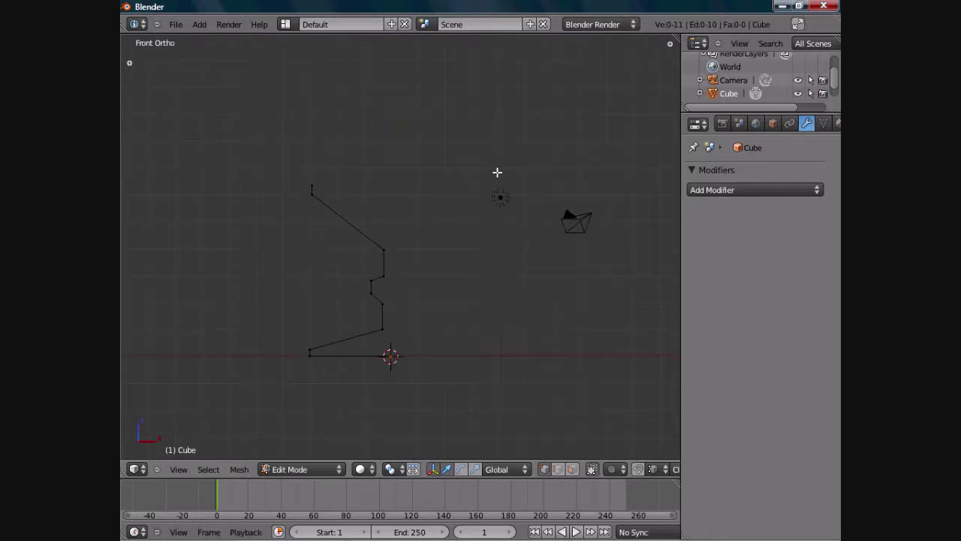
key(a)
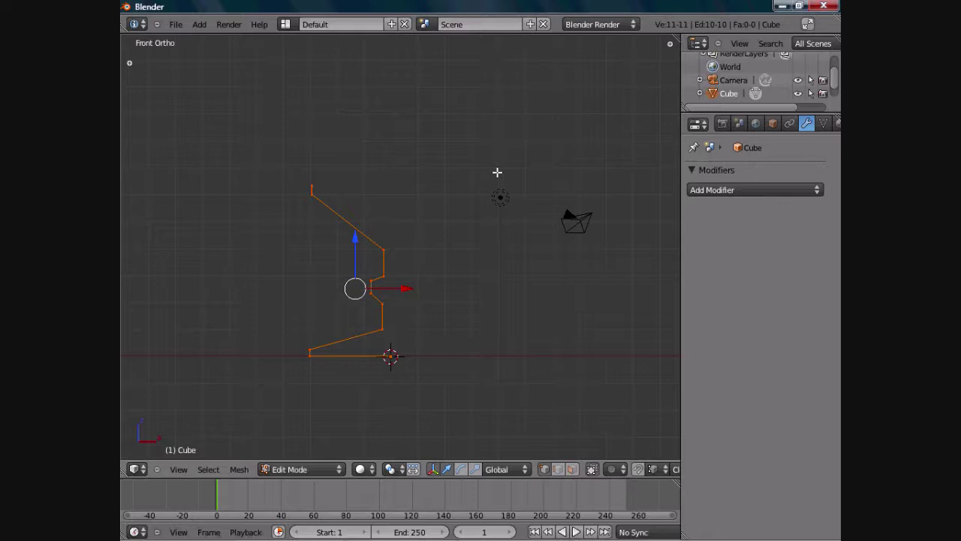
key(KP_7)
shift+drag(456, 159, 453, 180)
shift+middle_drag(452, 180, 452, 184)
scroll(454, 180, down, 1)
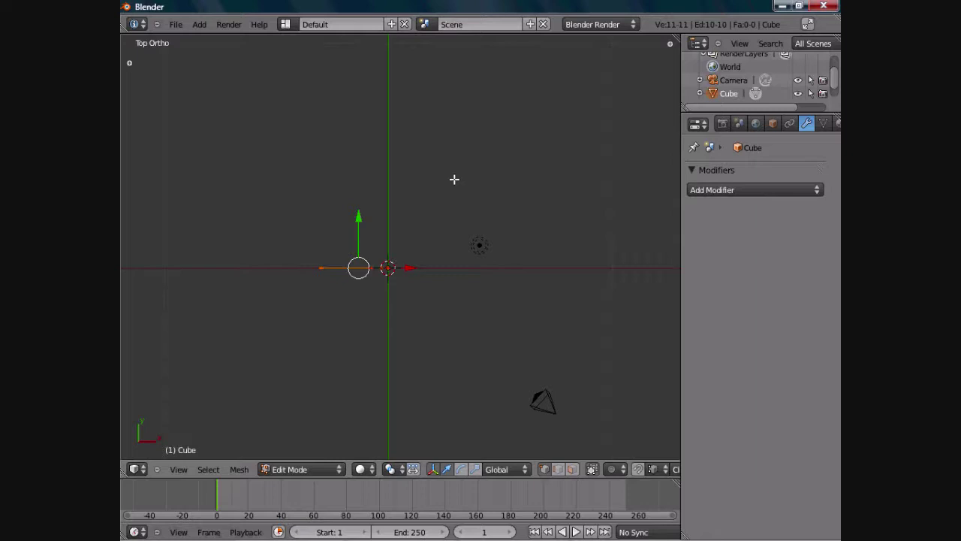
scroll(455, 180, up, 3)
scroll(464, 222, down, 4)
shift+middle_drag(458, 224, 452, 218)
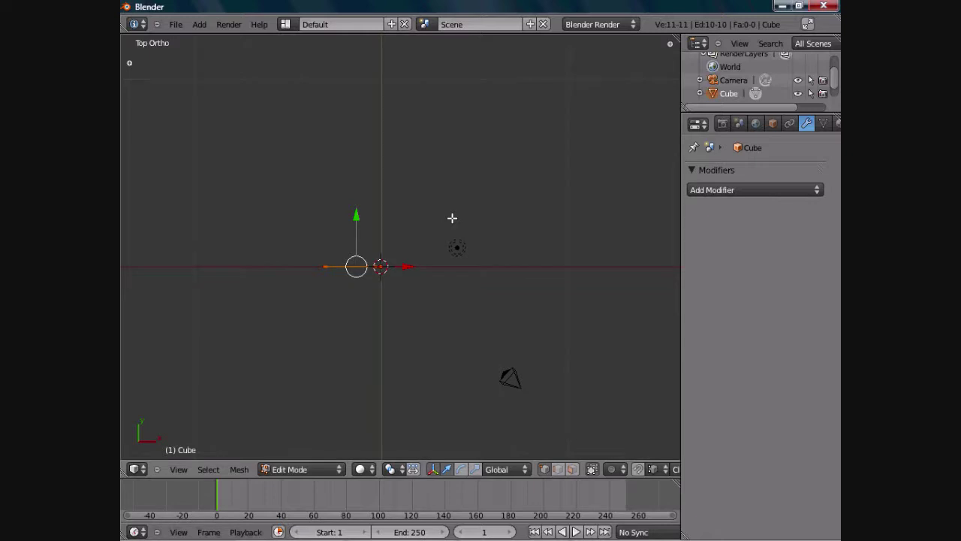
Show the mesh tools and apply Spin to the selected profile around the 3D cursor at the origin.
key(t)
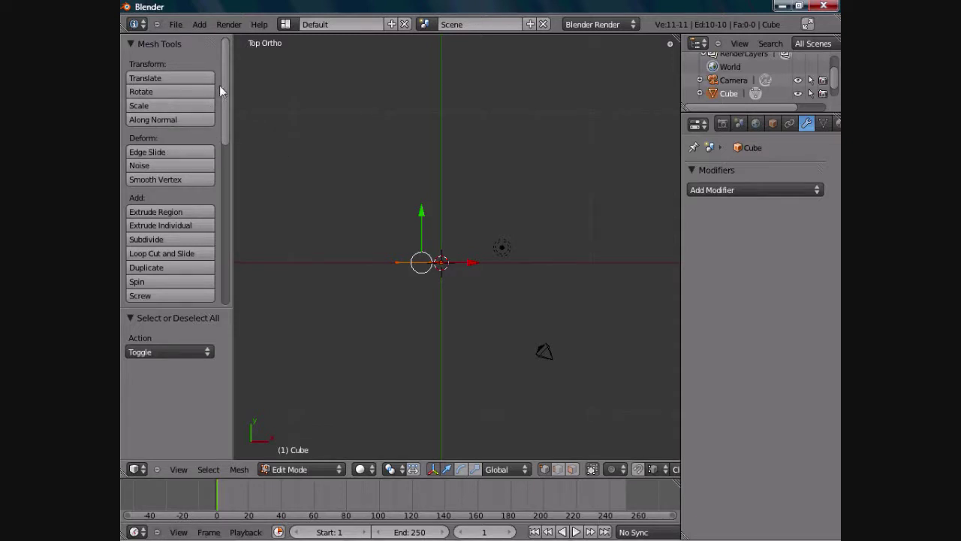
drag(225, 114, 226, 129)
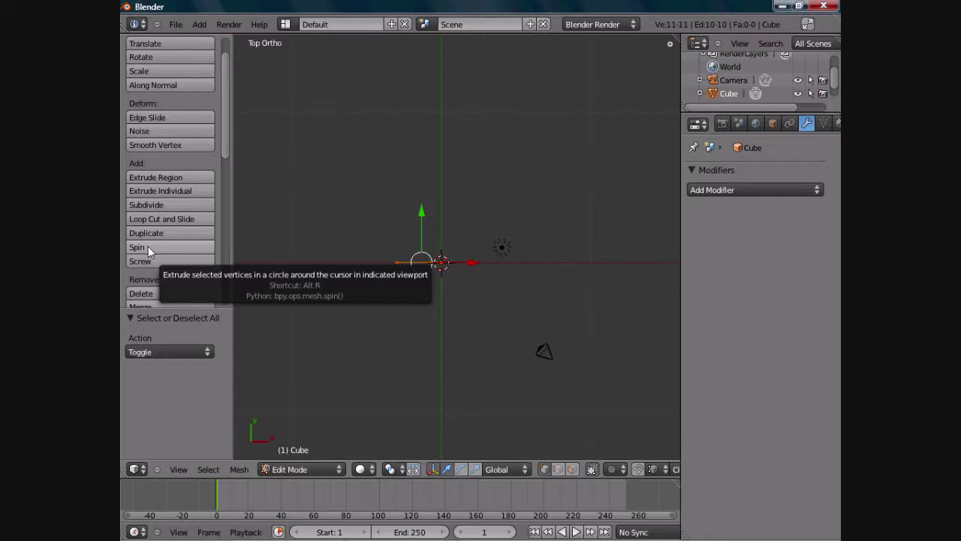
scroll(392, 250, up, 3)
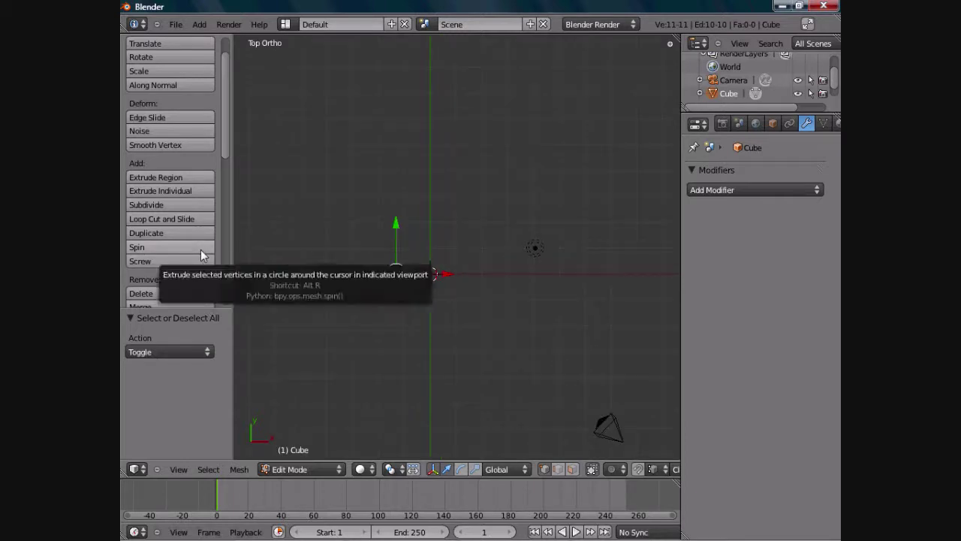
click(201, 250)
scroll(327, 234, up, 4)
scroll(330, 233, down, 2)
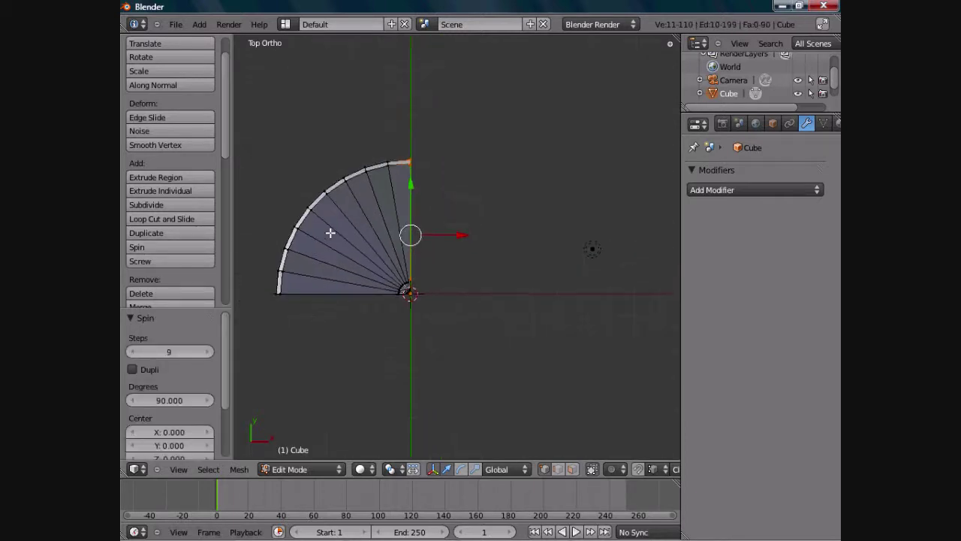
shift+middle_drag(337, 217, 361, 249)
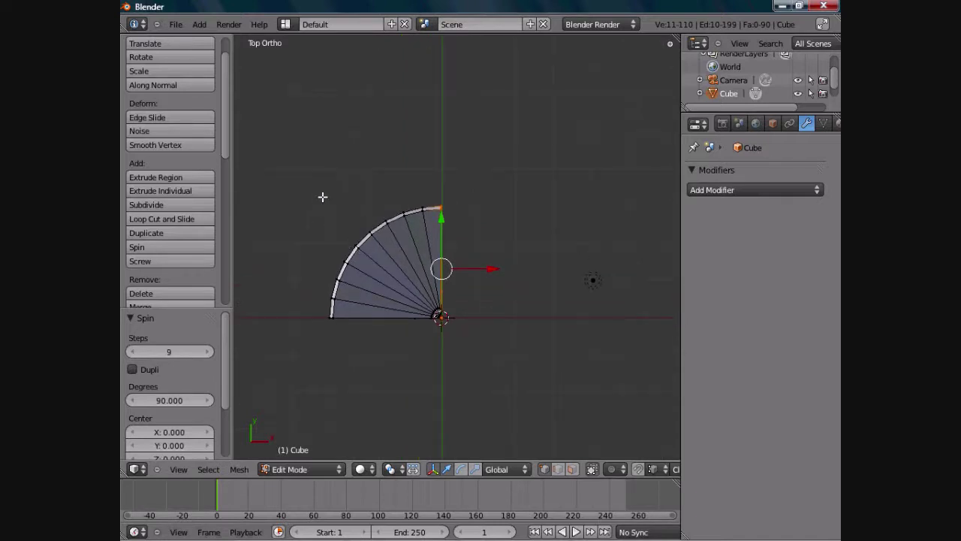
scroll(335, 184, up, 2)
scroll(320, 198, down, 1)
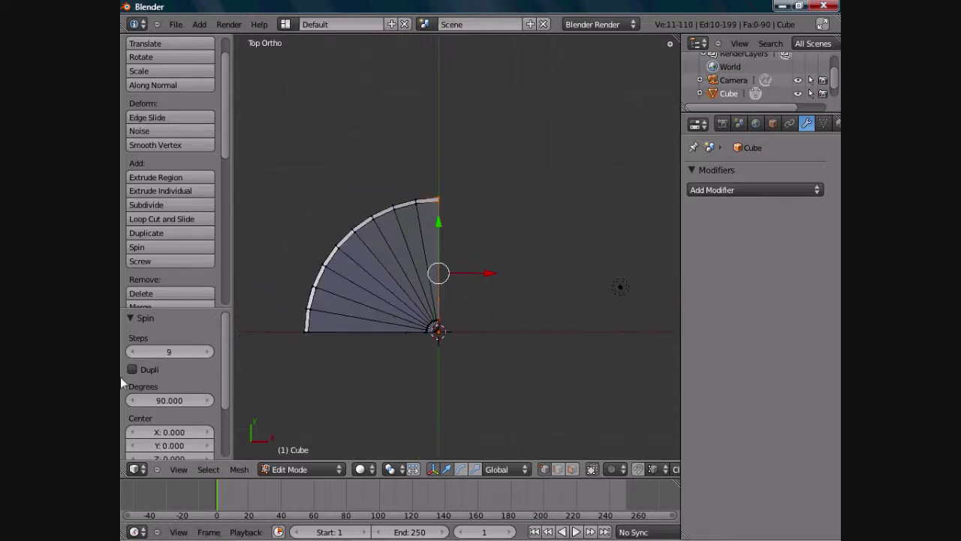
scroll(340, 238, up, 1)
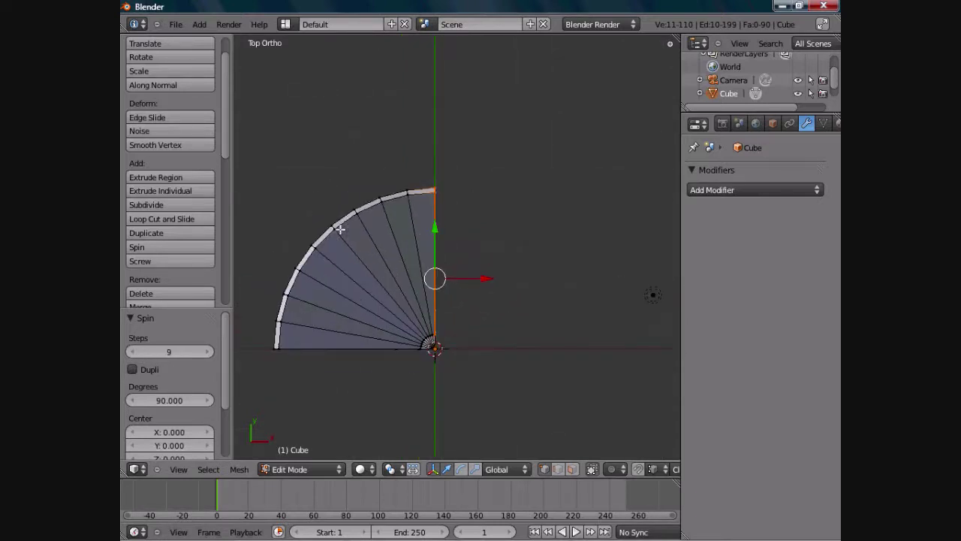
Reduce the spin's number of steps to 6.
click(138, 351)
click(138, 351)
click(138, 351)
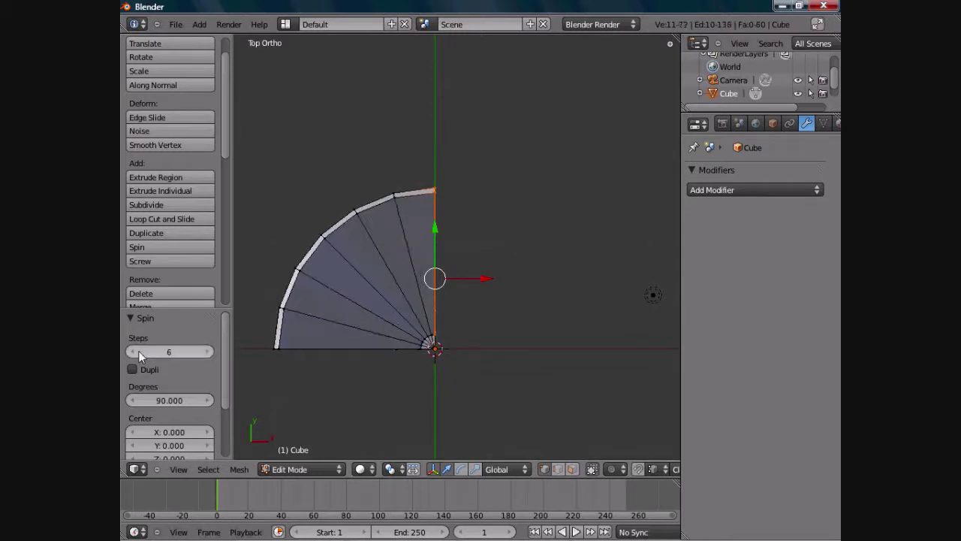
scroll(272, 248, down, 2)
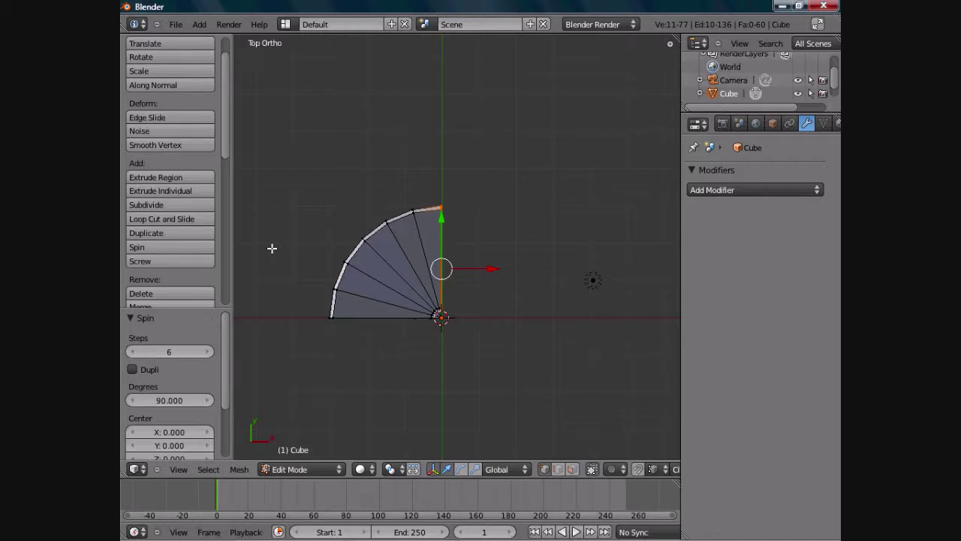
scroll(272, 248, up, 1)
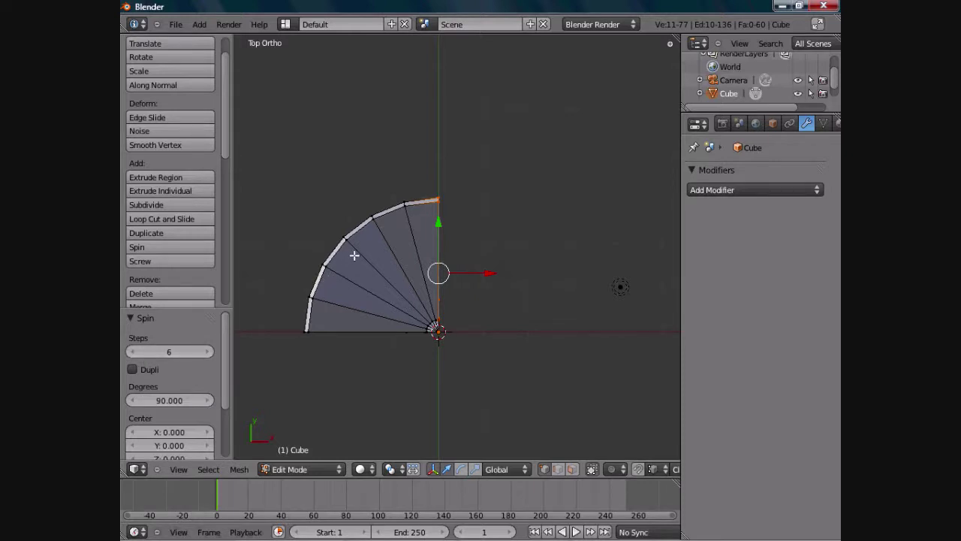
scroll(317, 291, up, 2)
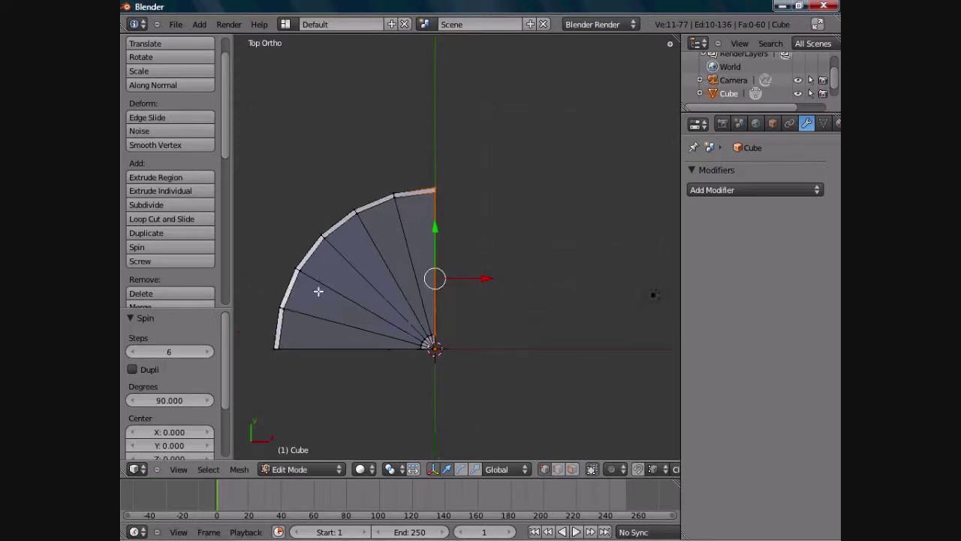
scroll(318, 290, down, 1)
scroll(368, 296, down, 2)
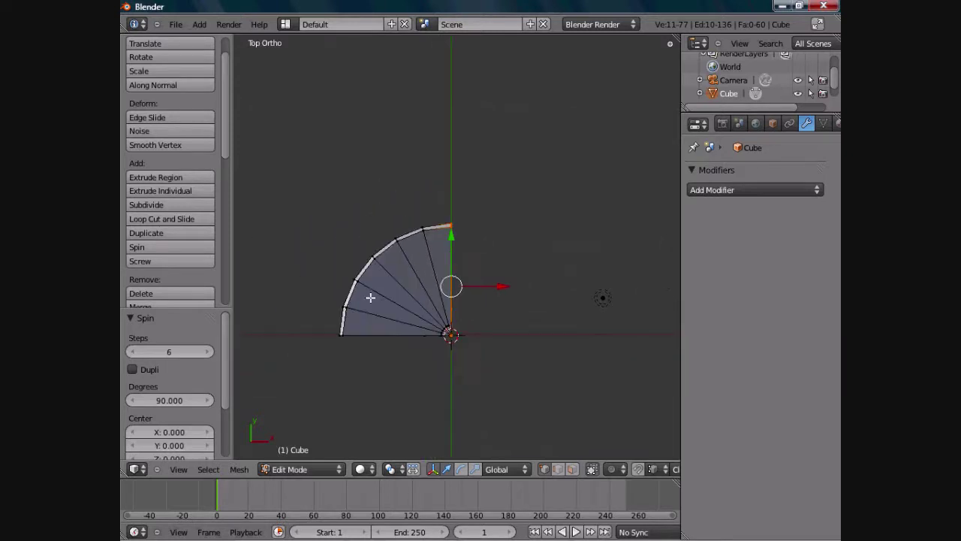
Set the spin angle to 360 degrees so the profile sweeps a full revolution.
click(192, 401)
click(176, 400)
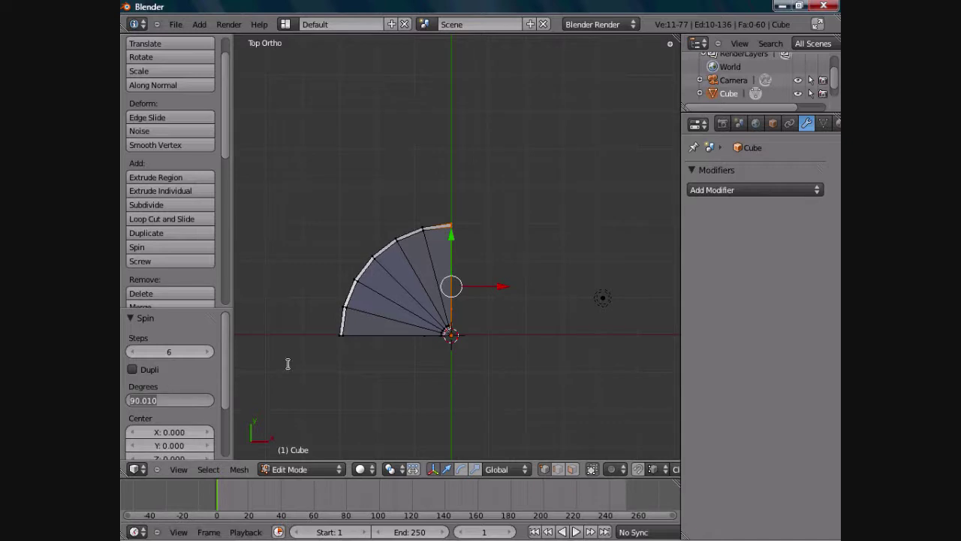
text(360)
key(Return)
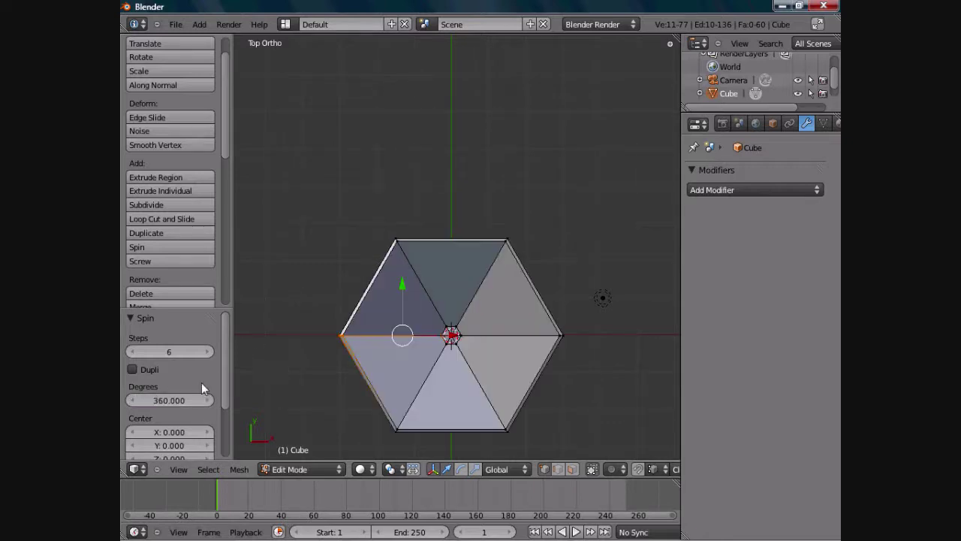
scroll(351, 212, down, 3)
scroll(350, 213, up, 2)
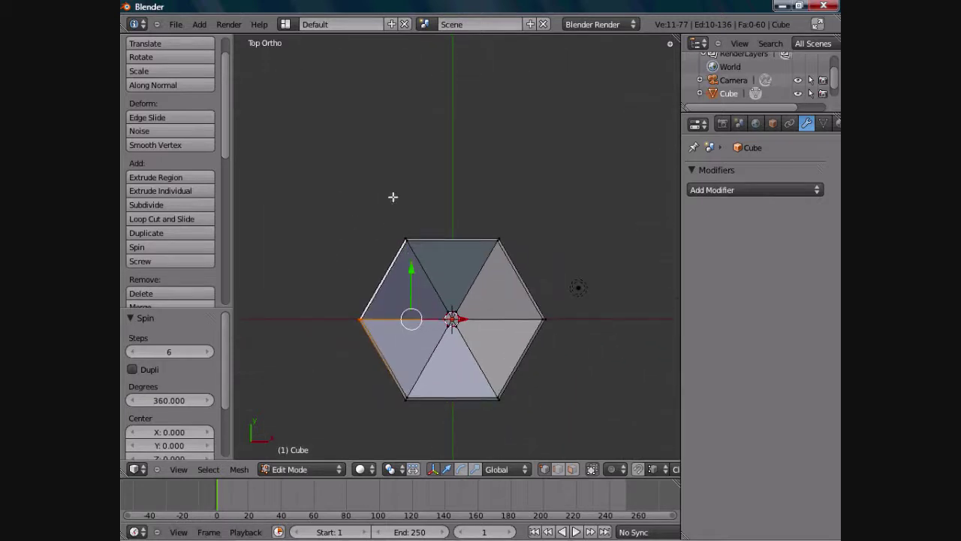
shift+middle_drag(413, 262, 393, 195)
scroll(392, 196, up, 2)
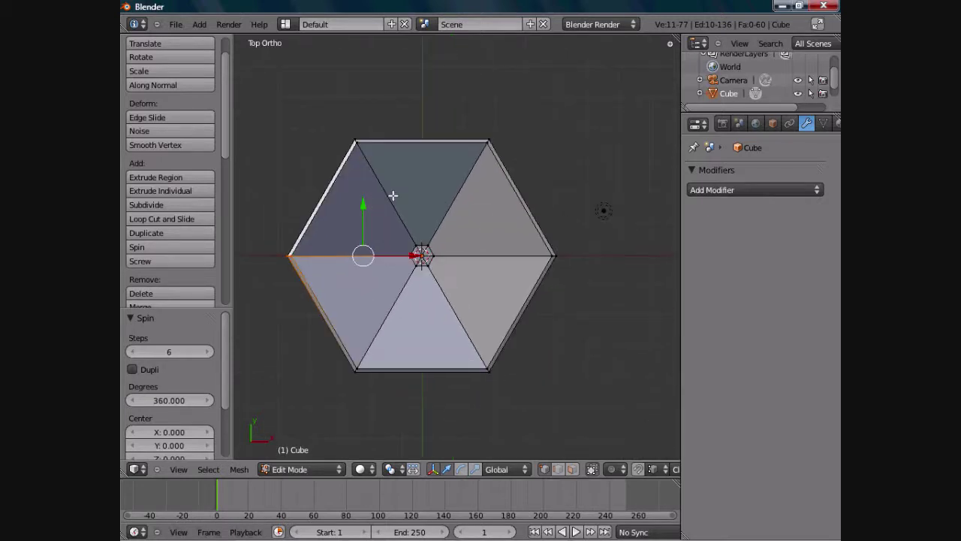
scroll(415, 290, down, 3)
Raise the spin's number of steps to 8 and orbit around the glass to check its shape.
middle_drag(415, 290, 470, 281)
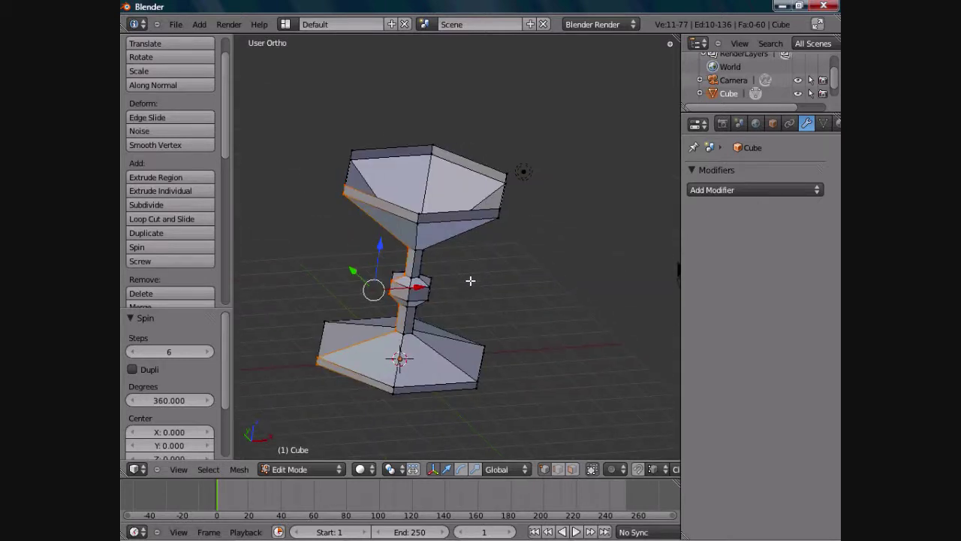
click(210, 352)
click(210, 353)
scroll(344, 307, down, 2)
middle_drag(337, 333, 524, 319)
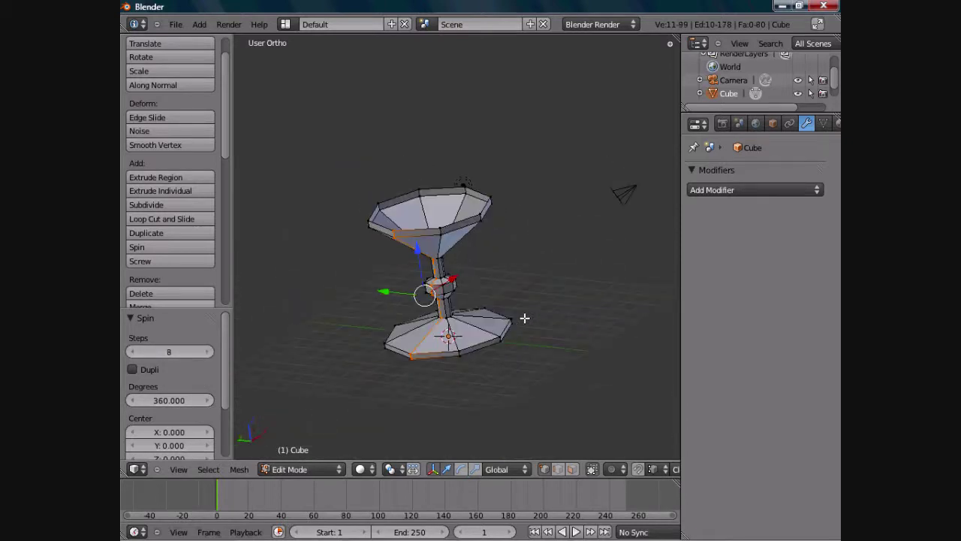
View the glass from the front and at an angle, and return it to Object Mode.
key(KP_1)
scroll(524, 318, up, 3)
scroll(524, 319, down, 2)
middle_drag(524, 319, 461, 277)
key(Tab)
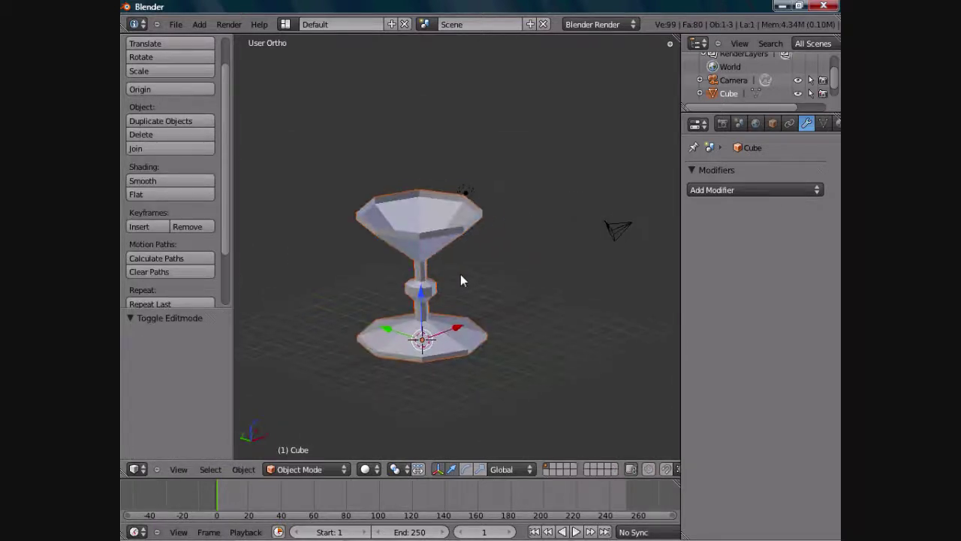